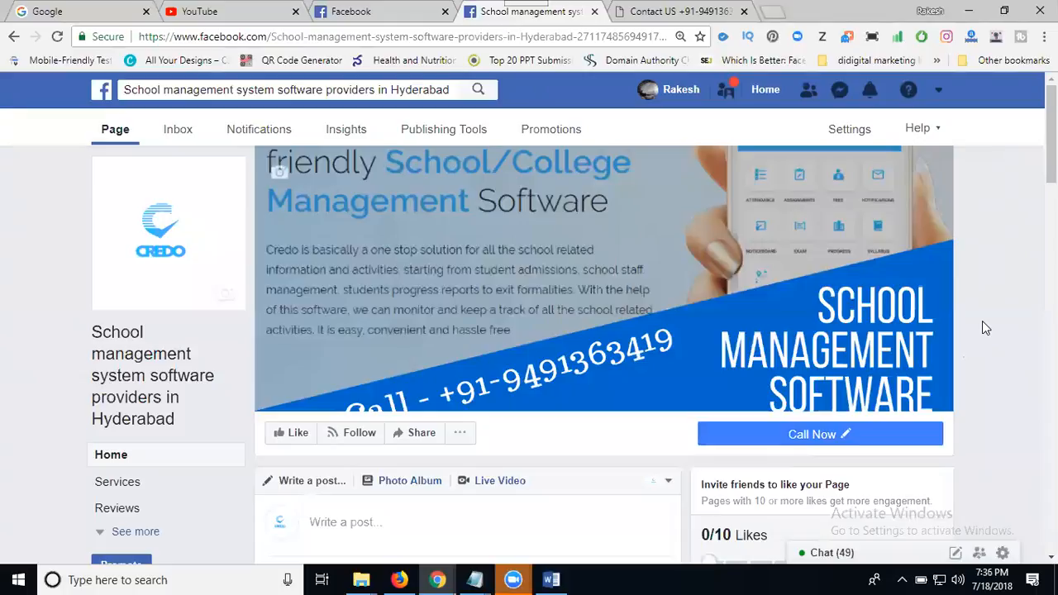
- Turn on instant replies to anyone who messages the Page in the Page's messaging settings
click(841, 132)
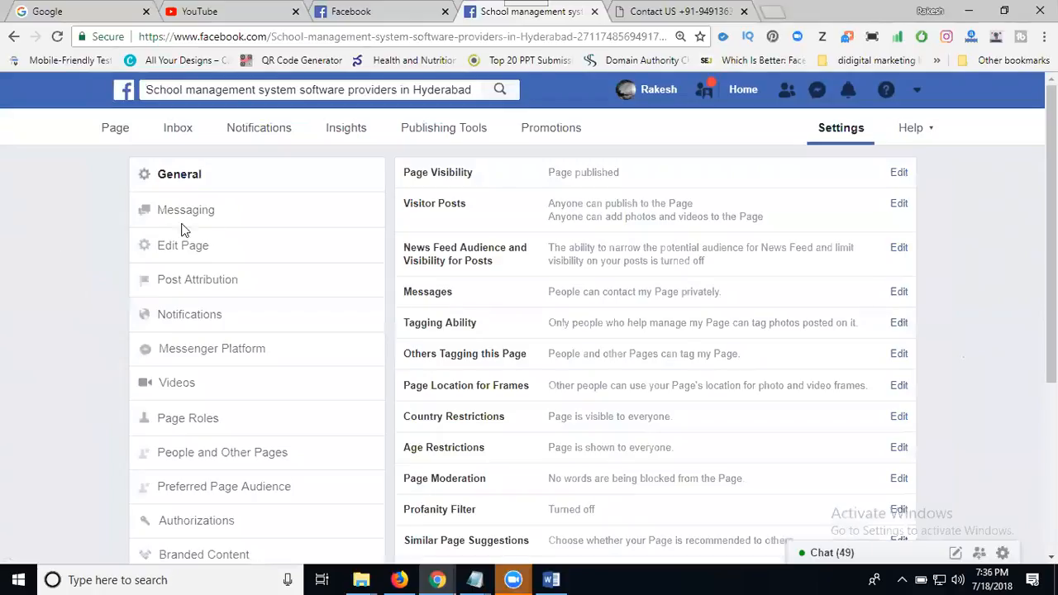
click(204, 212)
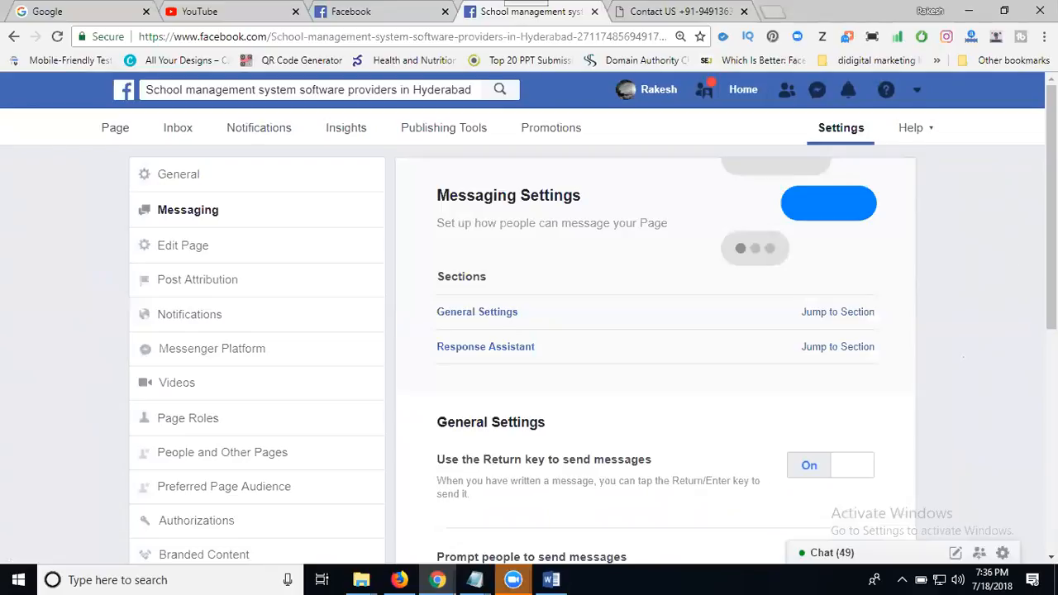
drag(1052, 255, 1052, 362)
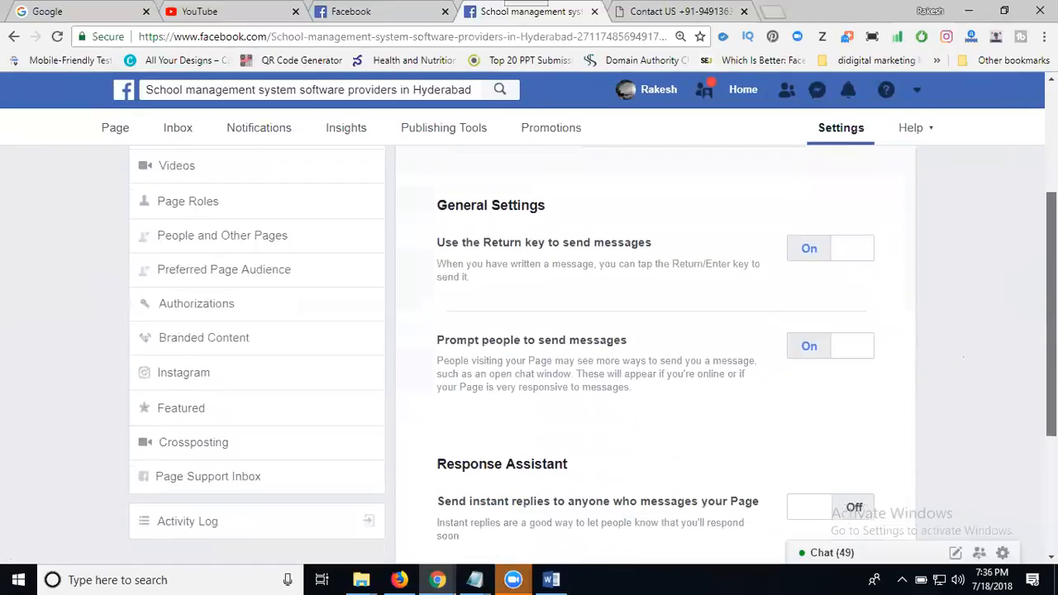
scroll(756, 255, down, 1)
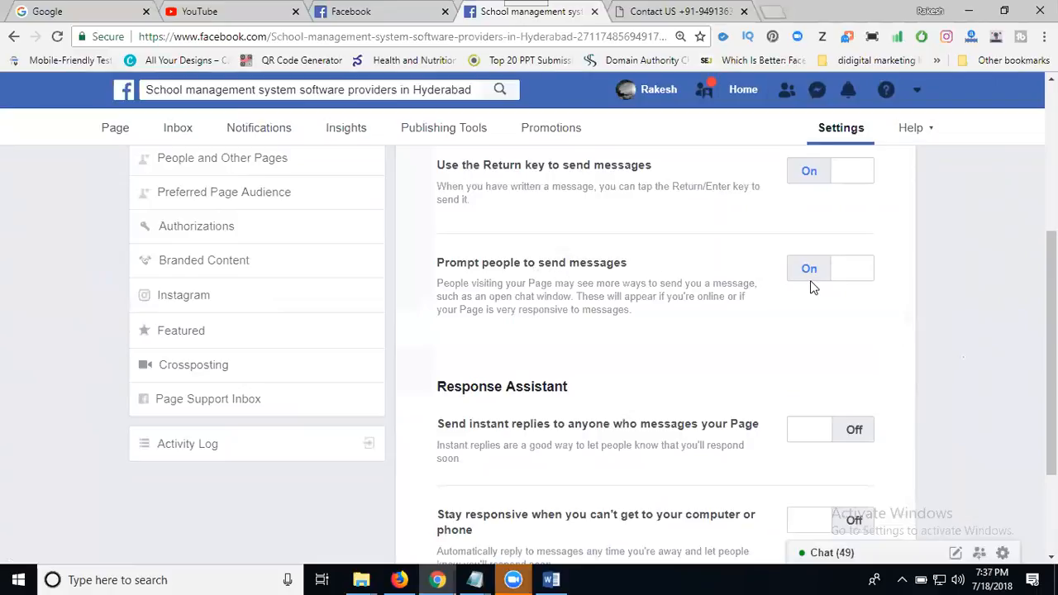
scroll(735, 282, down, 2)
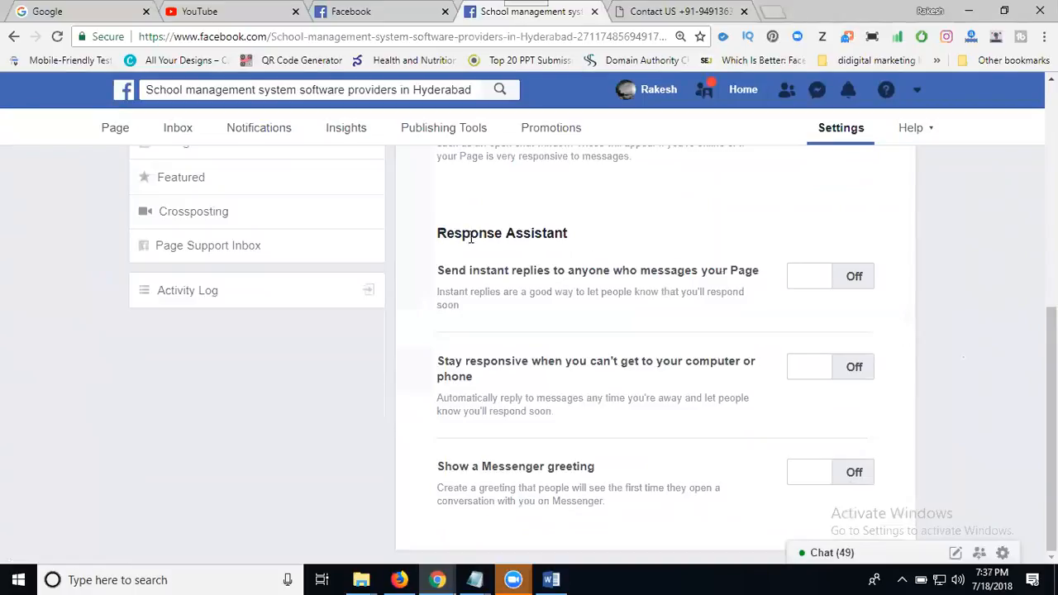
click(811, 283)
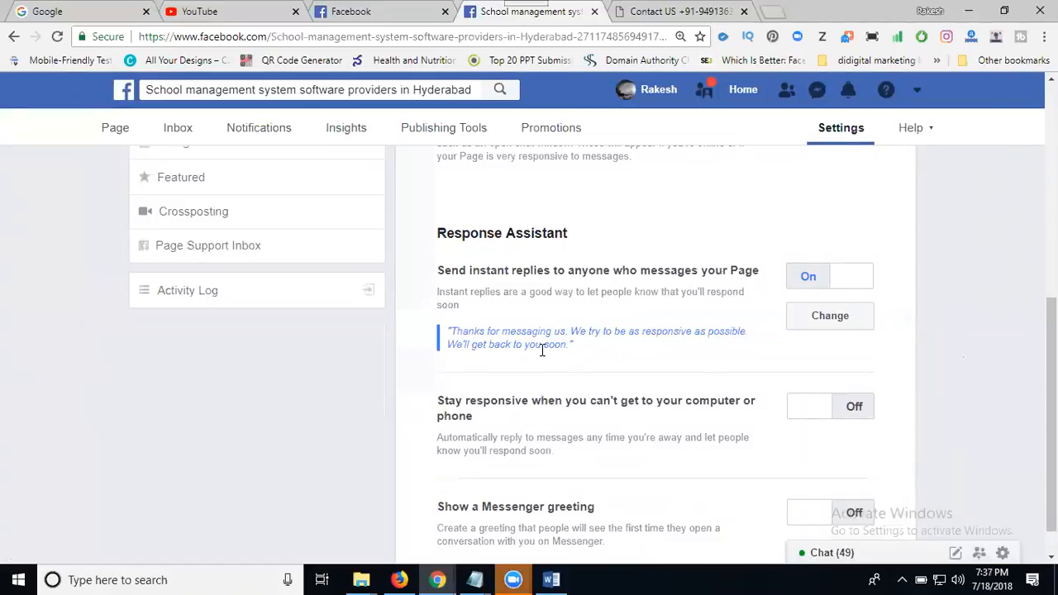
- Open the instant reply text for editing and append "for more details contact -" after its last sentence
click(800, 320)
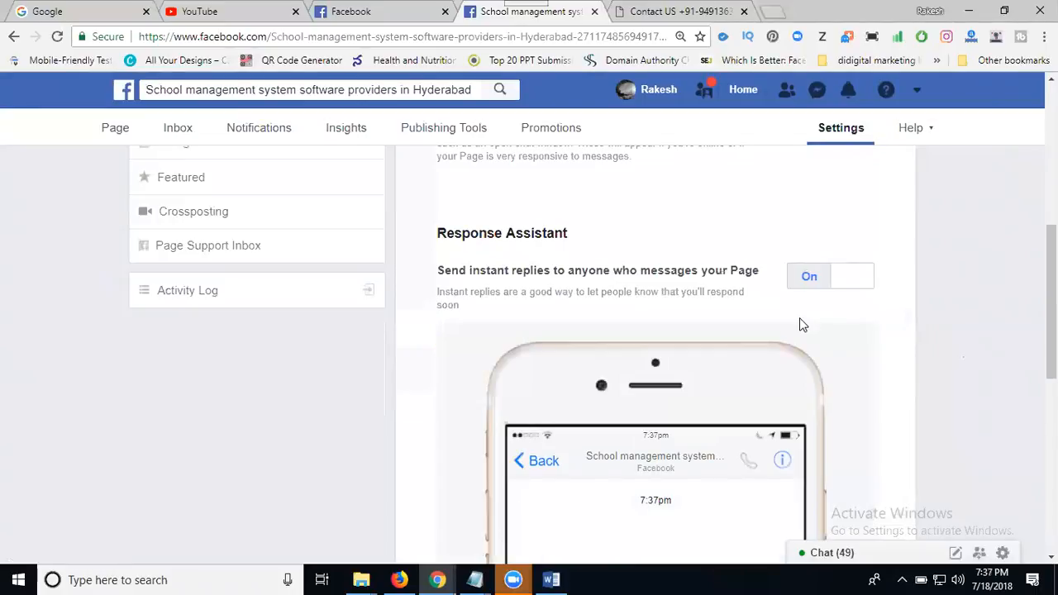
scroll(800, 317, down, 5)
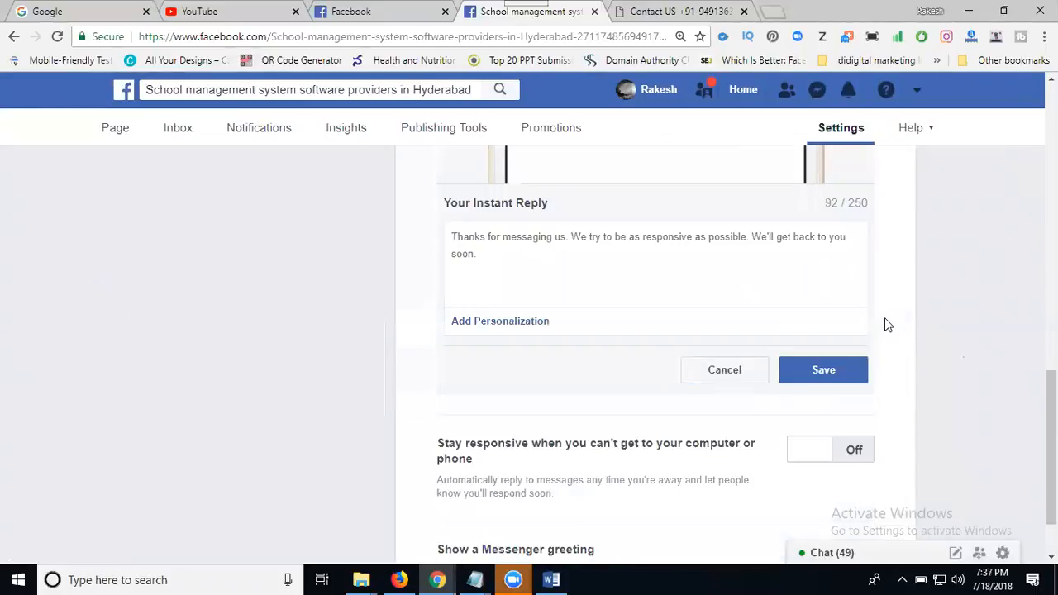
drag(850, 203, 865, 203)
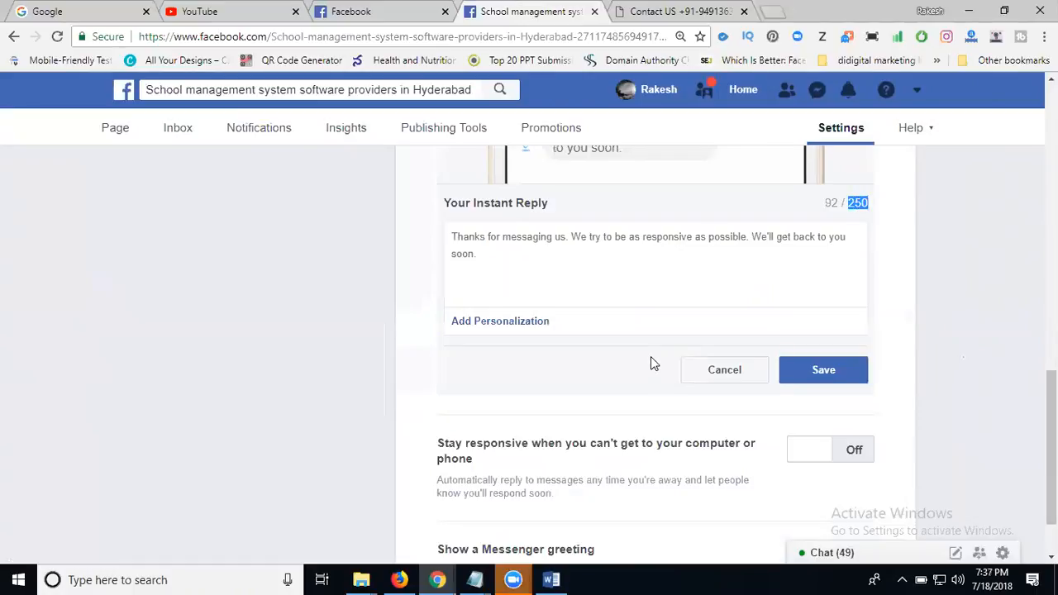
click(568, 258)
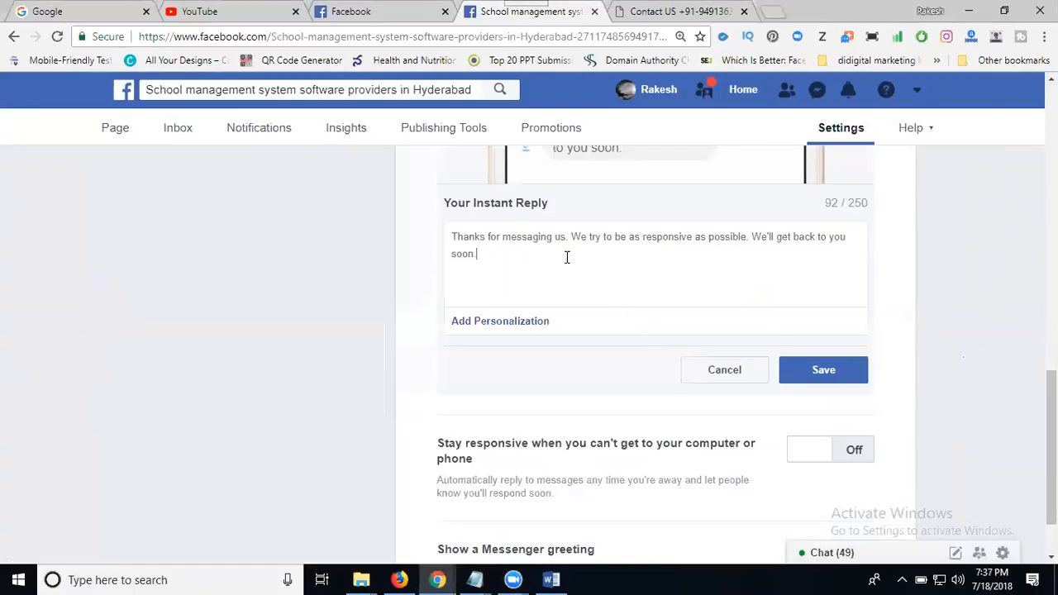
text(for )
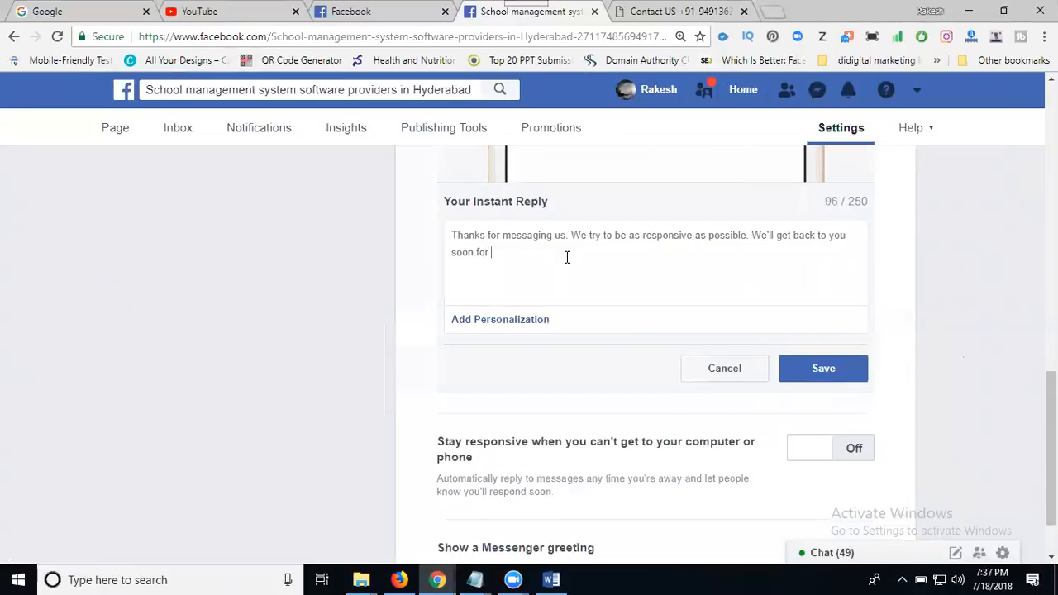
text(more details contact -)
- Copy the demo contact phone number from the content document in Word and return to the Page settings
click(551, 579)
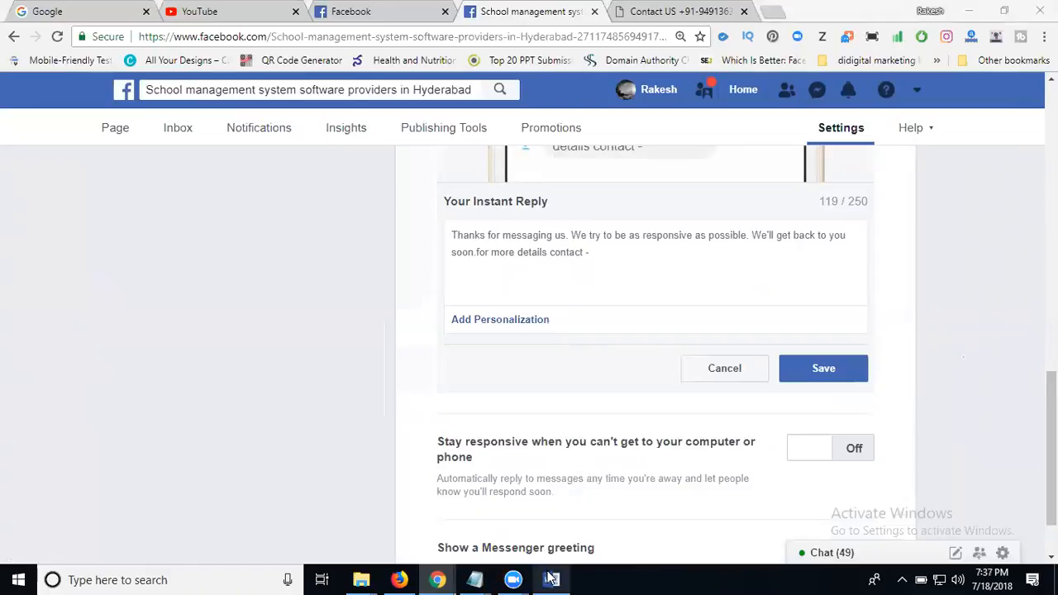
click(551, 579)
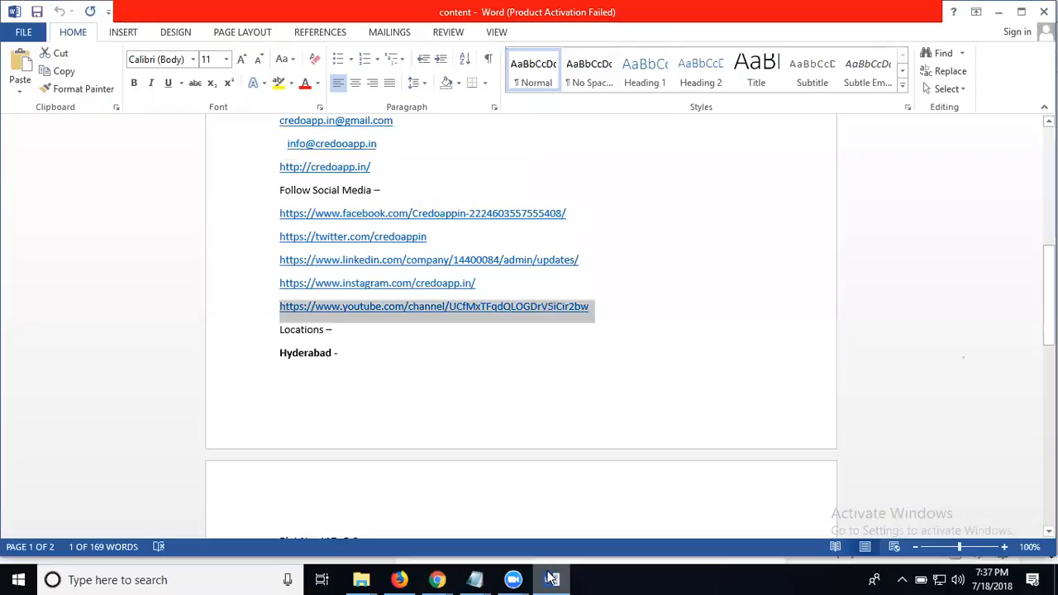
scroll(348, 387, up, 3)
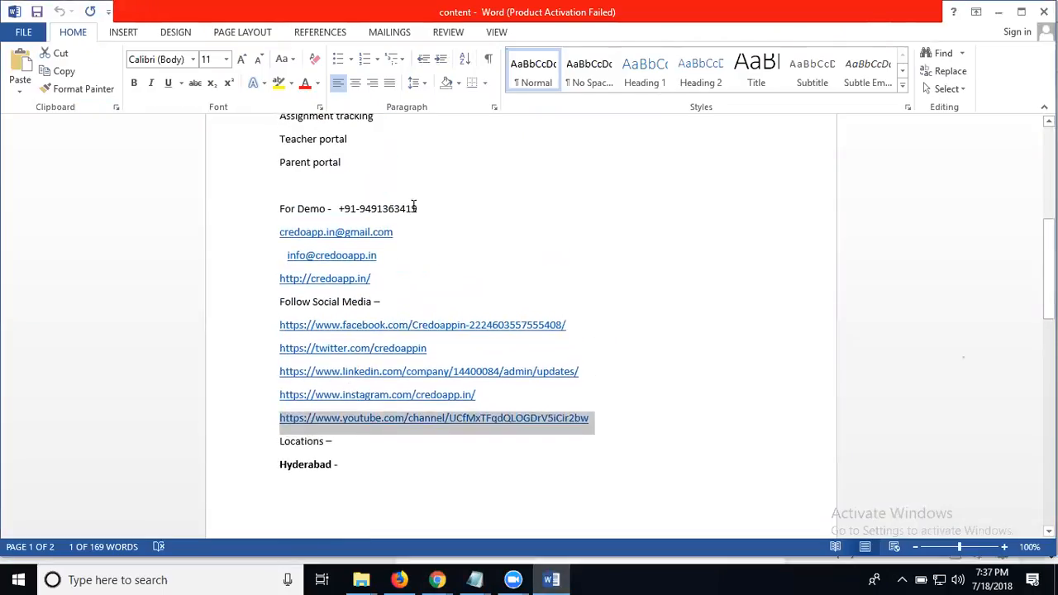
drag(417, 208, 331, 207)
key(ctrl+c)
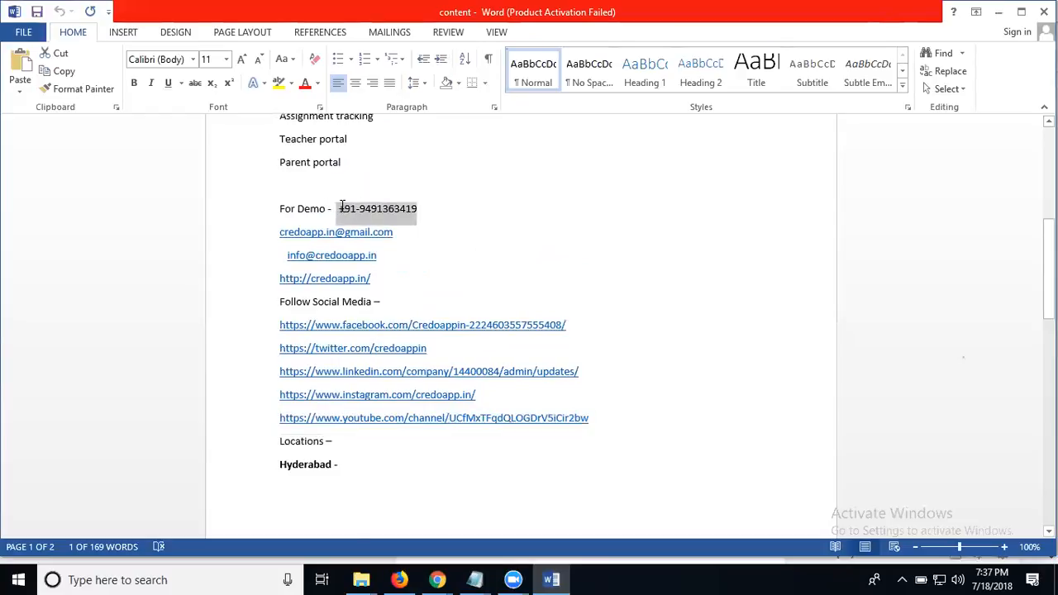
click(999, 12)
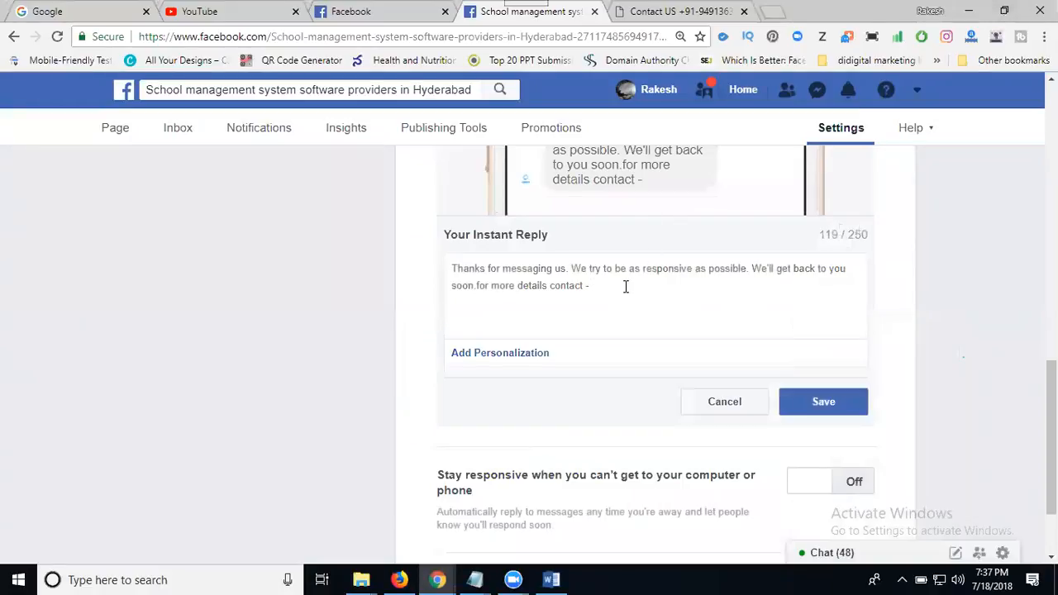
- Paste the contact phone number at the end of the instant reply, select the added contact text, and save the reply
key(ctrl+v)
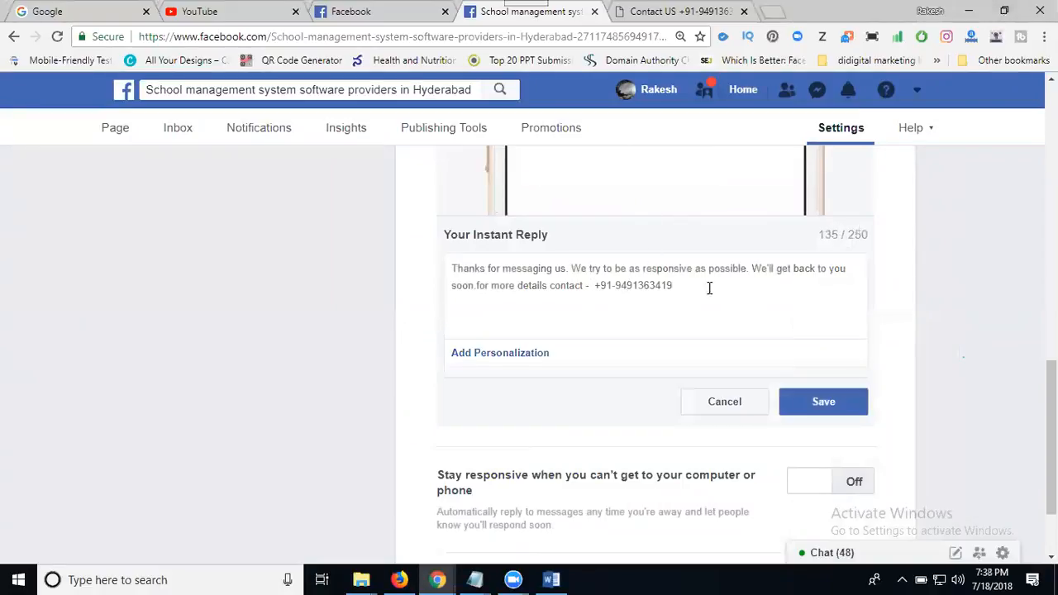
drag(673, 285, 478, 287)
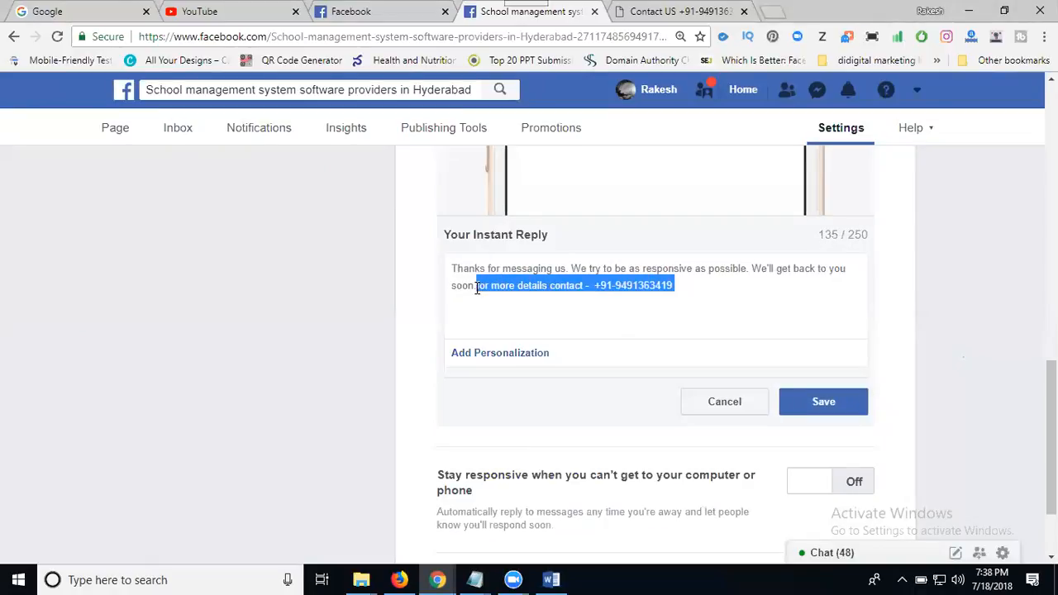
click(817, 401)
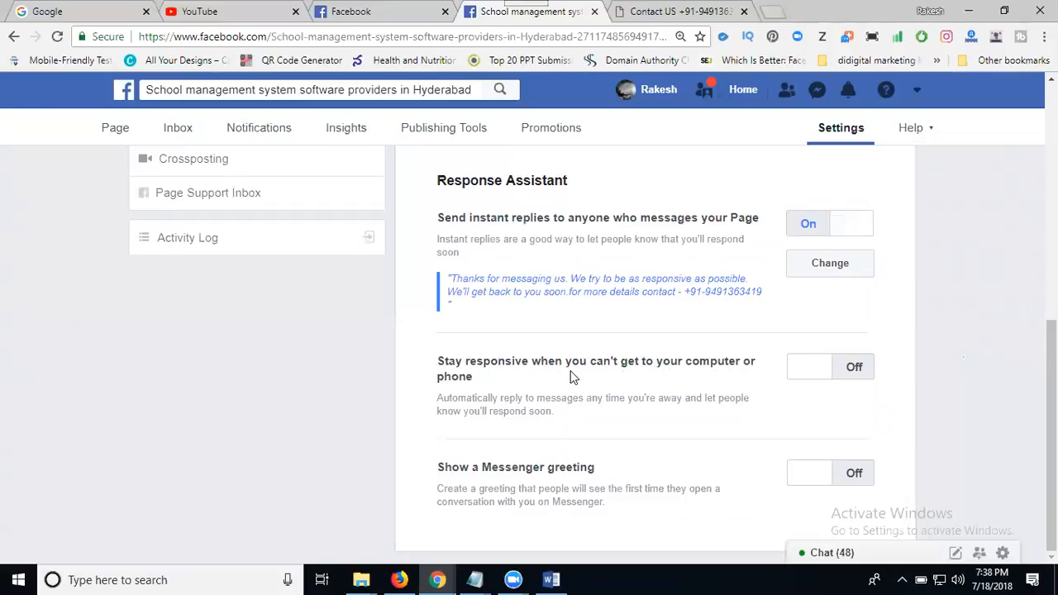
- Turn on away replies, append a comma and the "for more details contact" text with the phone number, and save the away message
click(810, 369)
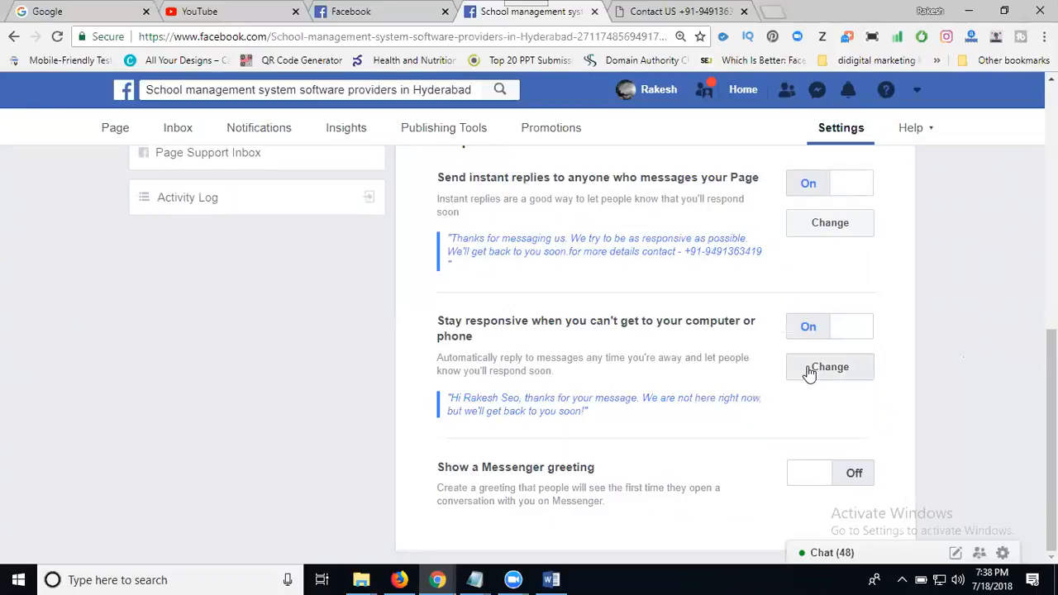
click(809, 370)
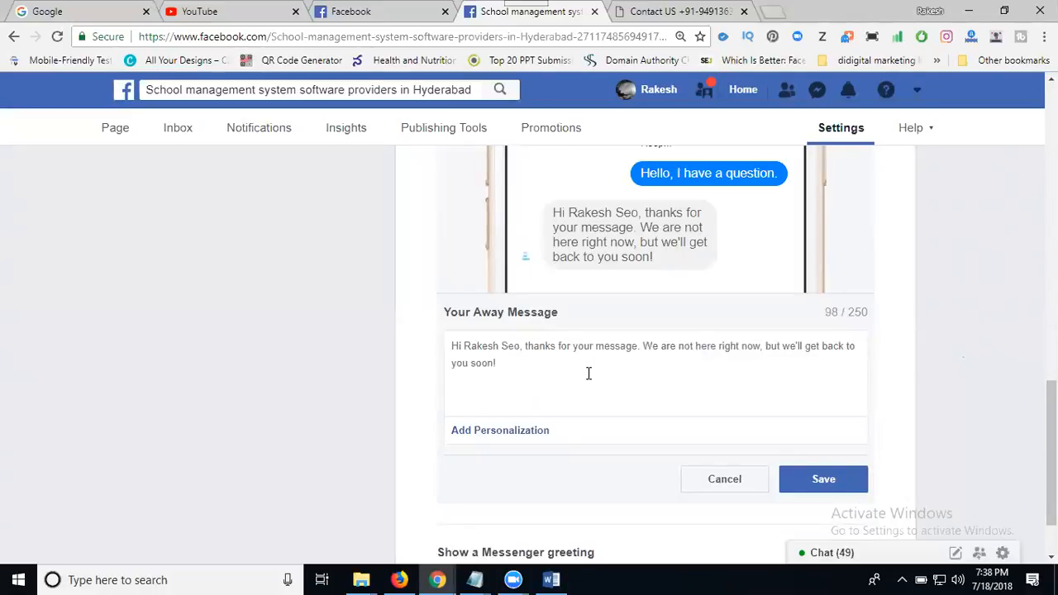
click(544, 372)
text(,)
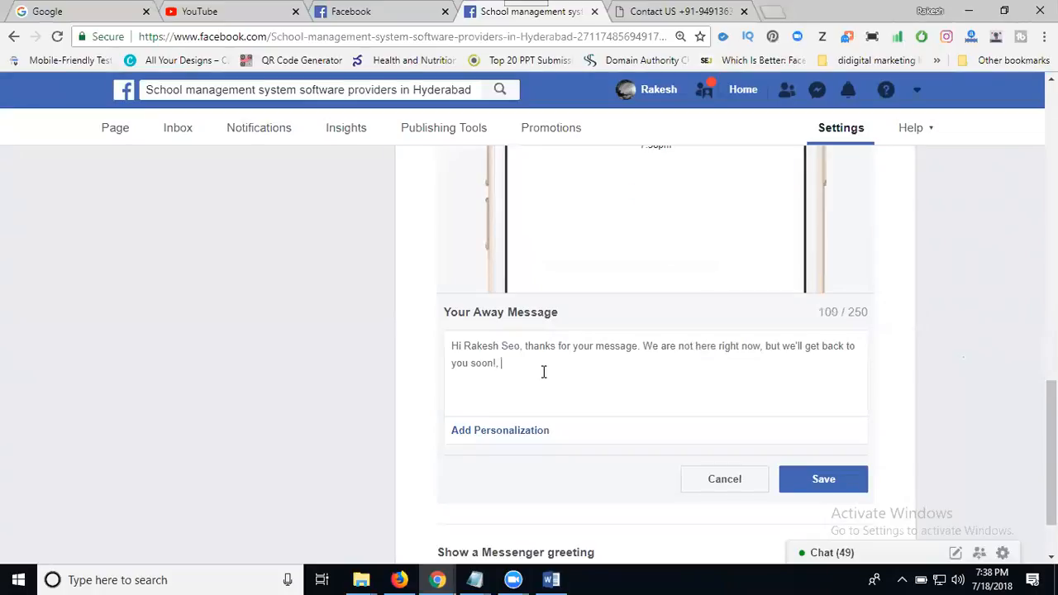
key(ctrl+v)
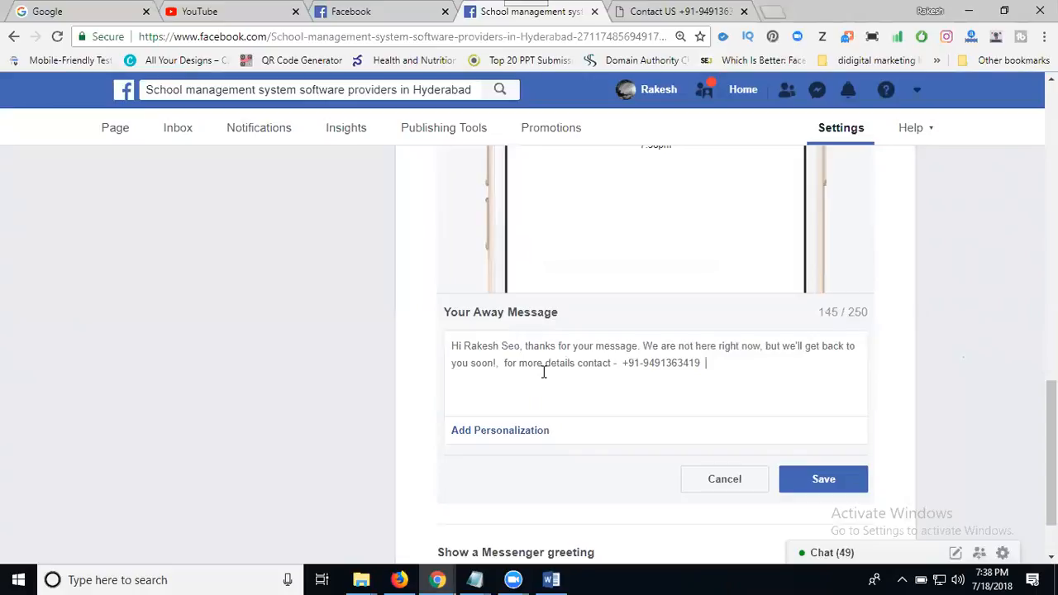
scroll(773, 380, down, 1)
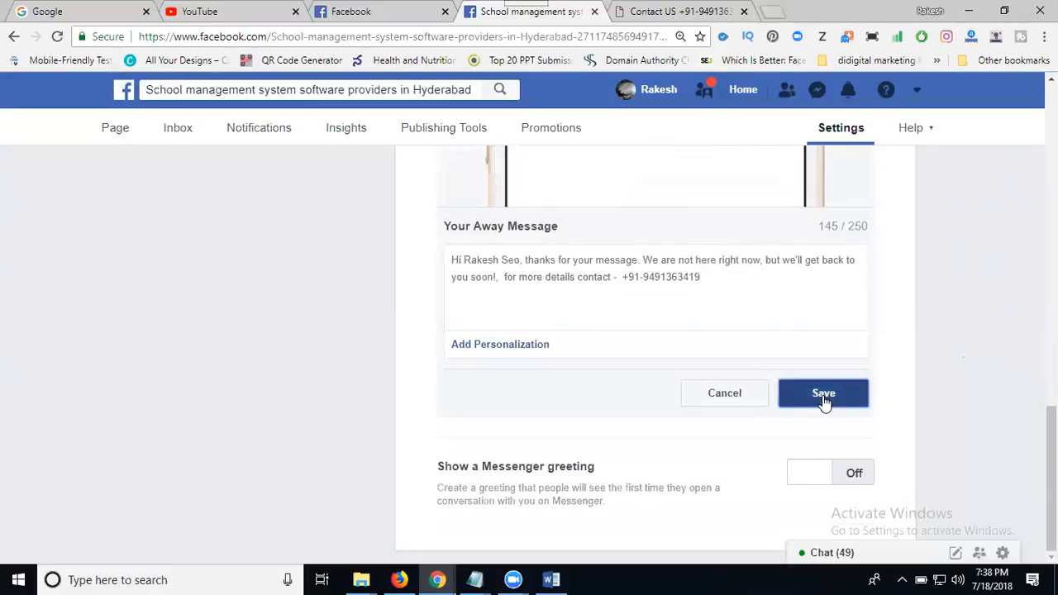
click(824, 401)
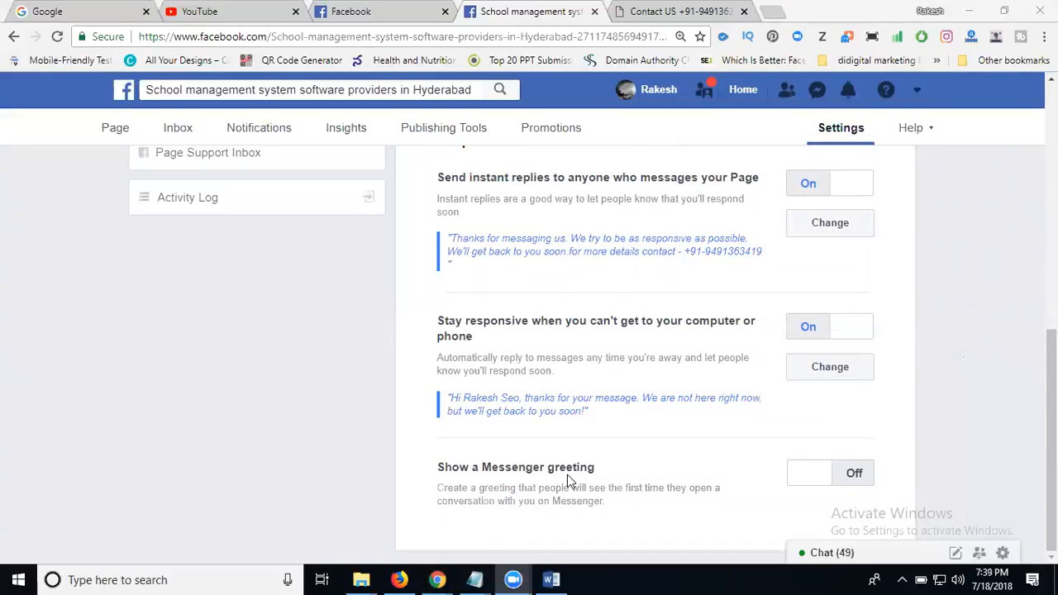
- Turn on the Messenger greeting and save it with the "for more details contact" text and phone number appended
click(819, 480)
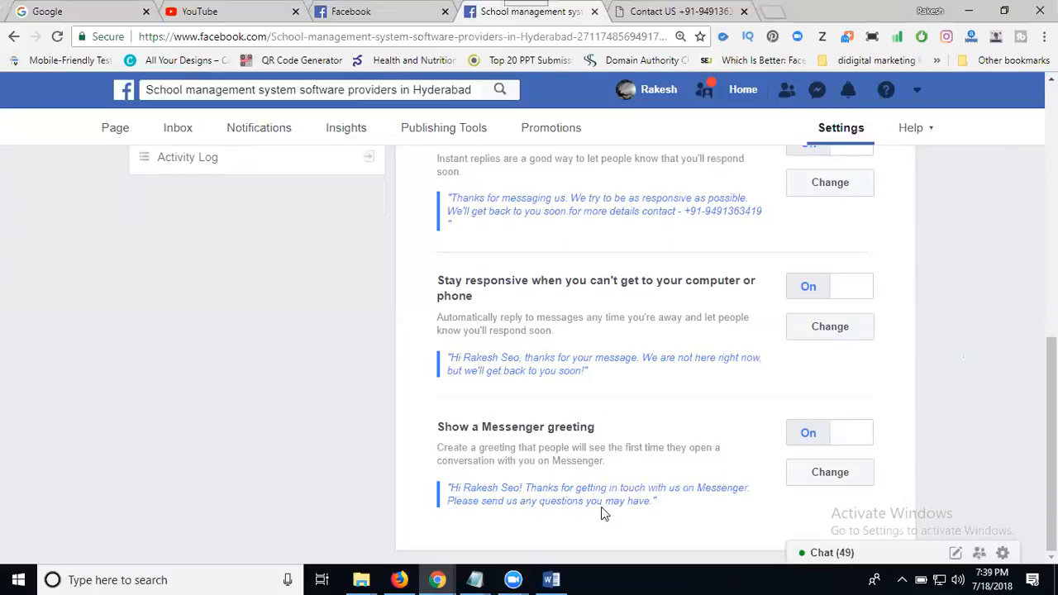
click(828, 472)
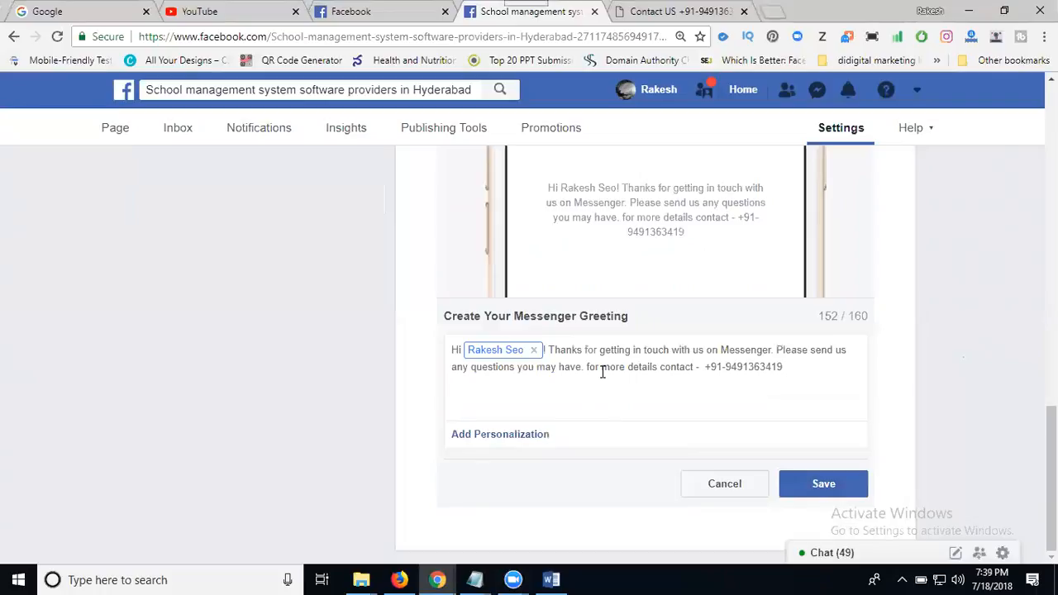
click(801, 481)
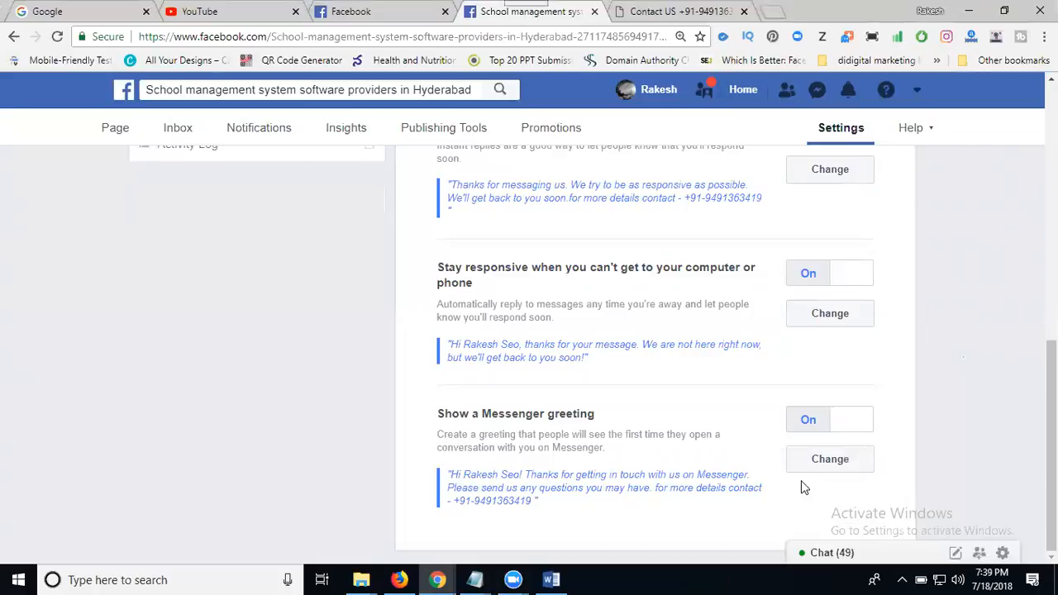
- Review the instant reply, away message and Messenger greeting under Response Assistant
scroll(630, 508, up, 2)
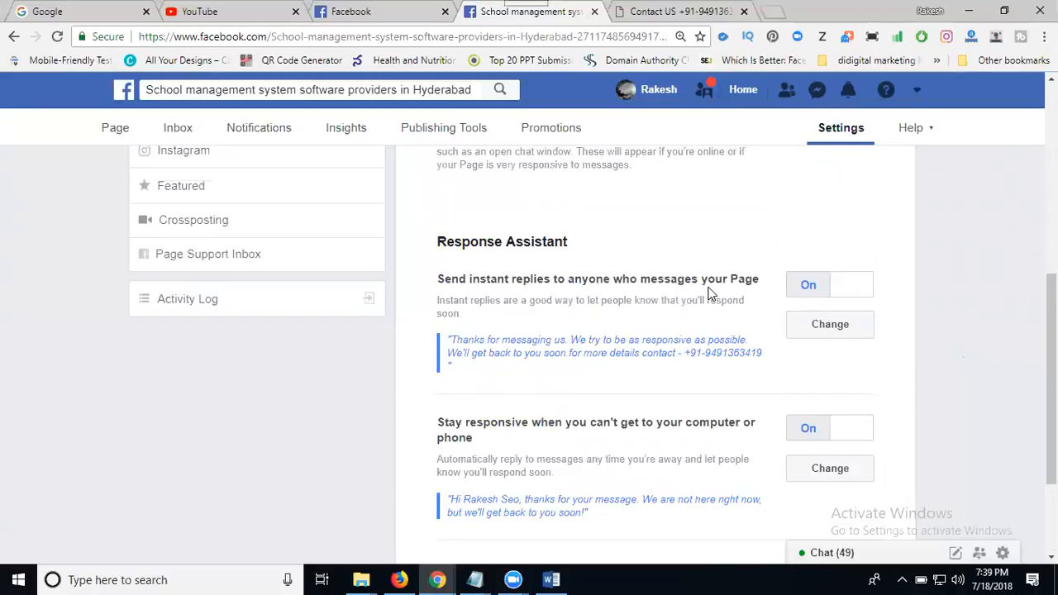
scroll(708, 292, down, 1)
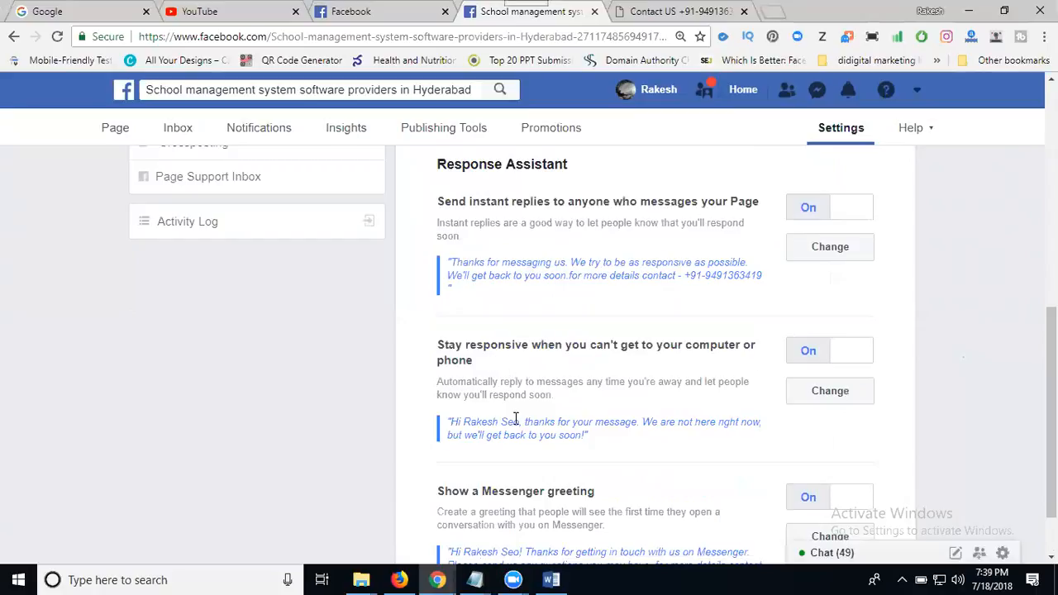
scroll(469, 449, down, 1)
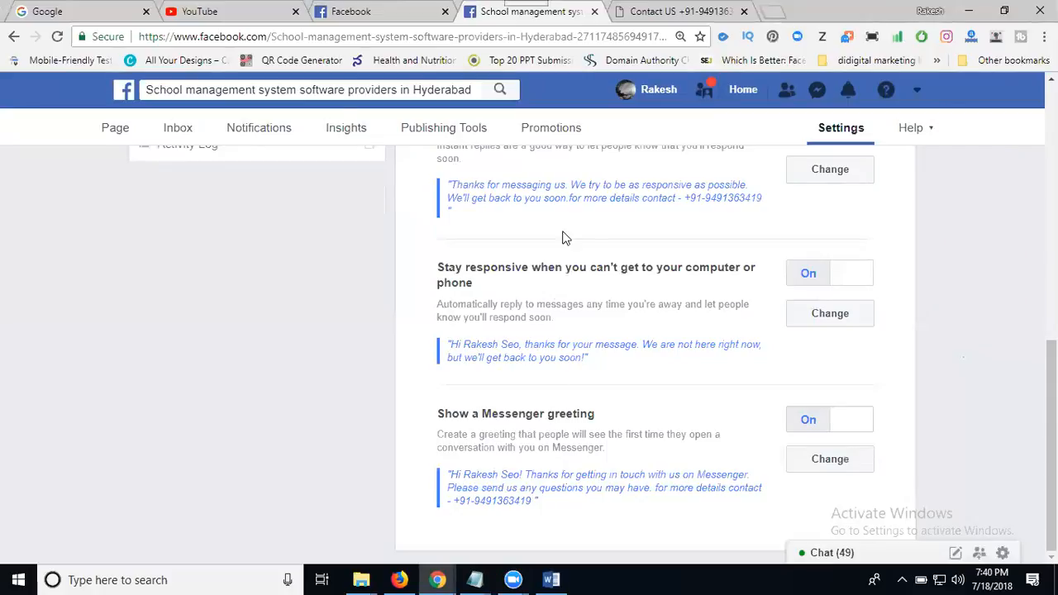
scroll(566, 205, up, 1)
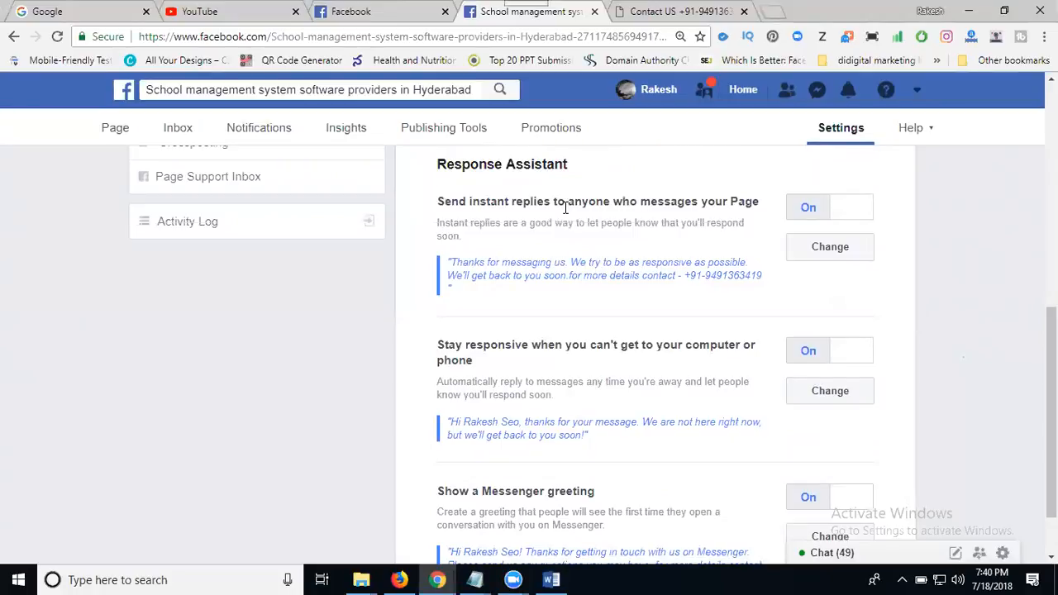
scroll(554, 389, down, 1)
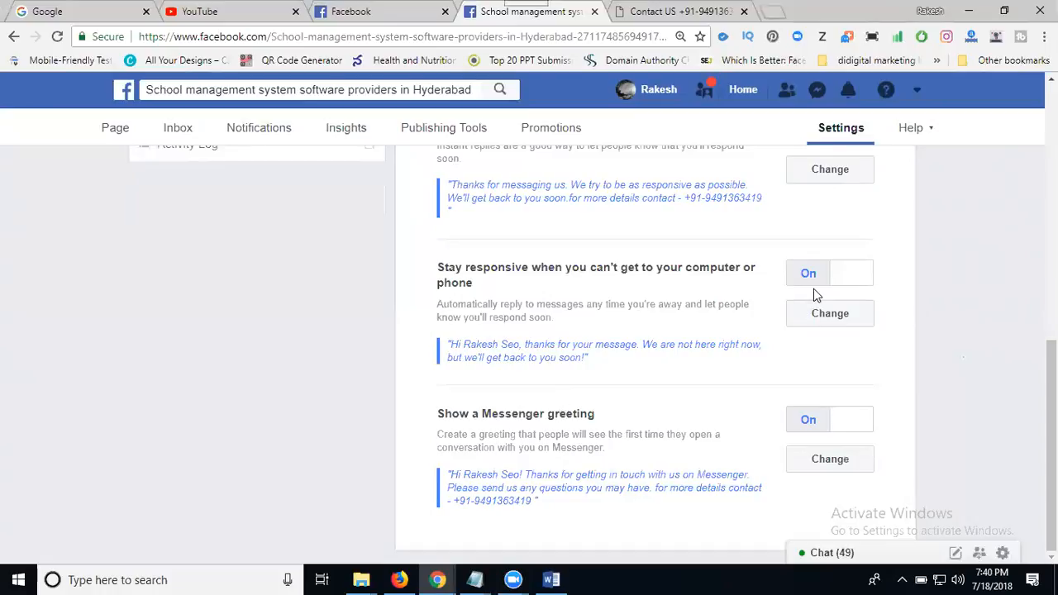
- Open the School management system Page's URL in Firefox under the other account and start a message to the Page
click(129, 135)
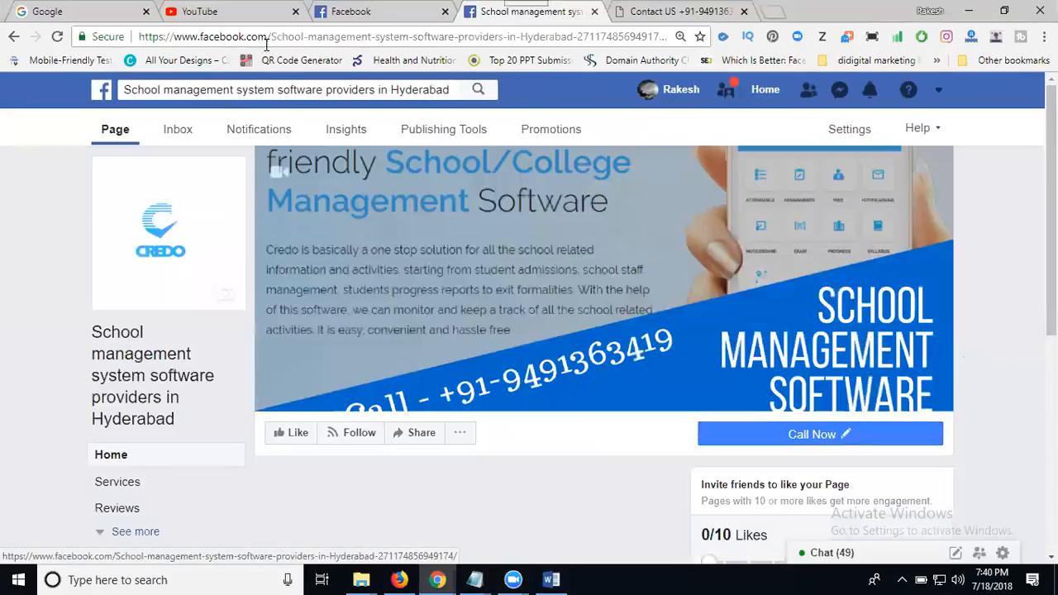
click(271, 38)
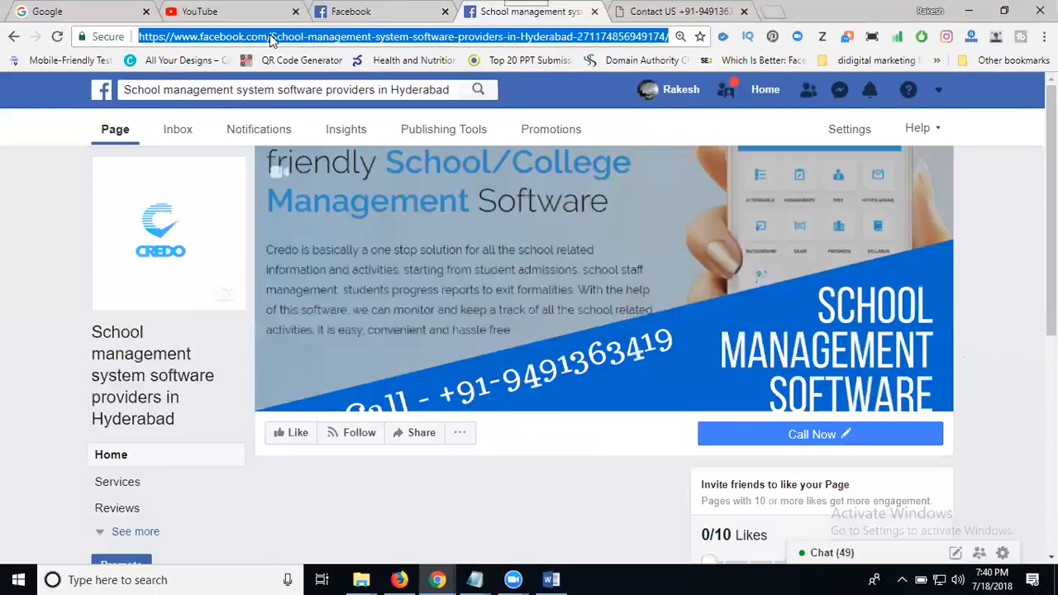
click(398, 579)
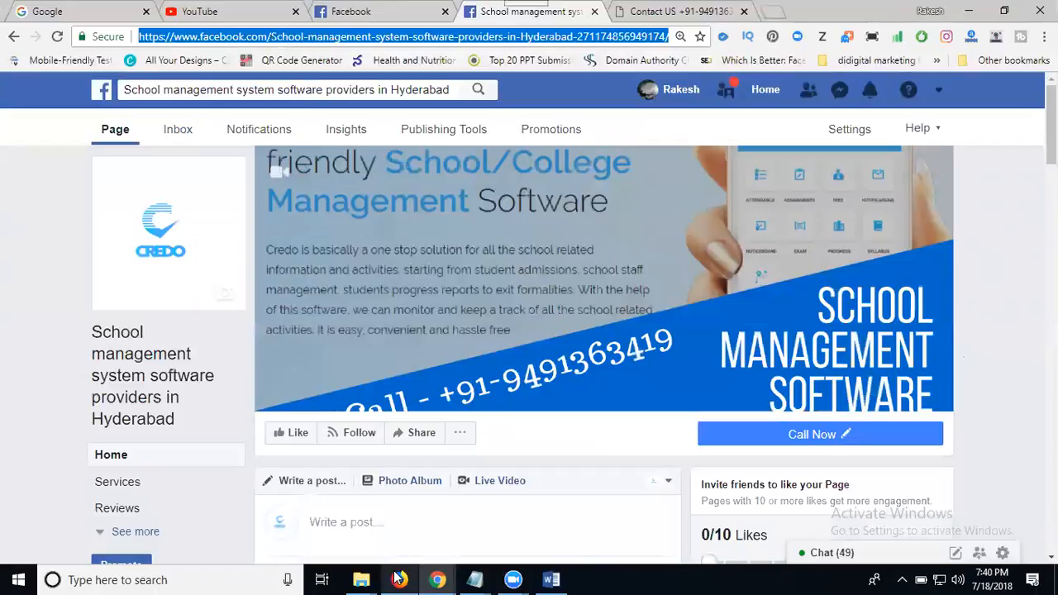
key(ctrl+v)
key(Return)
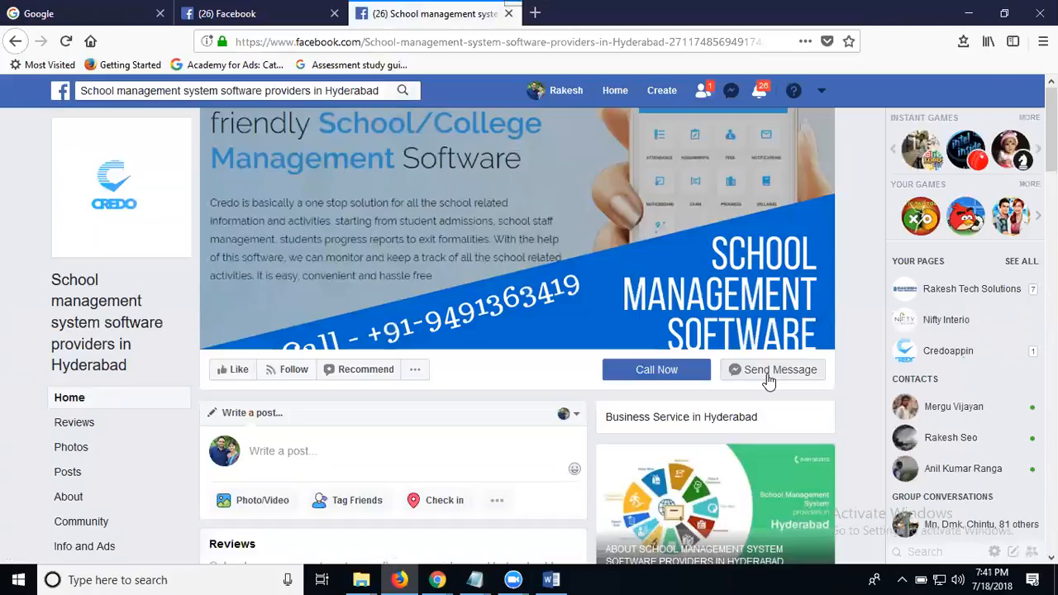
click(769, 380)
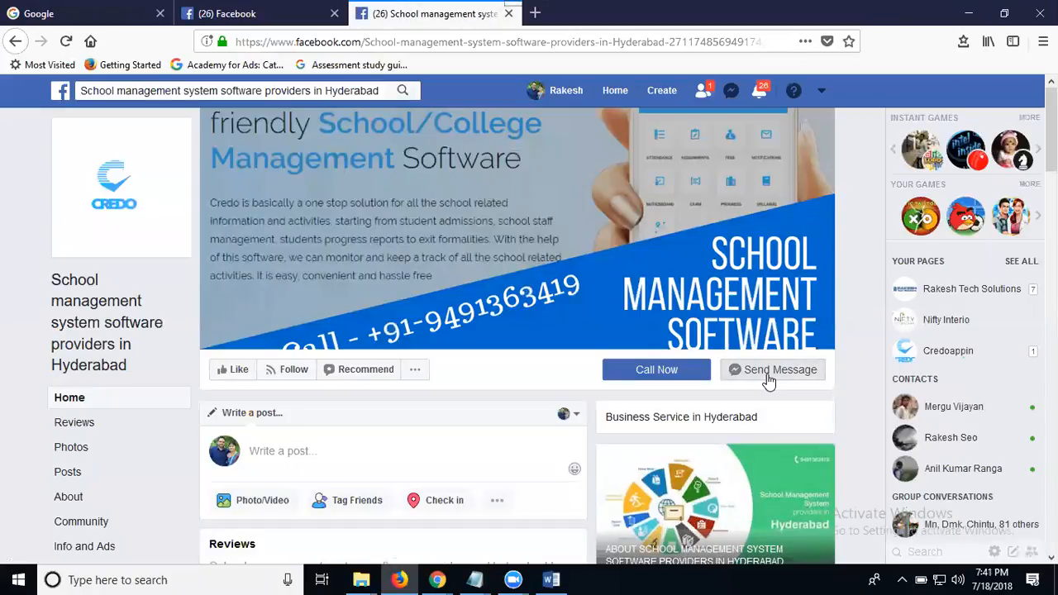